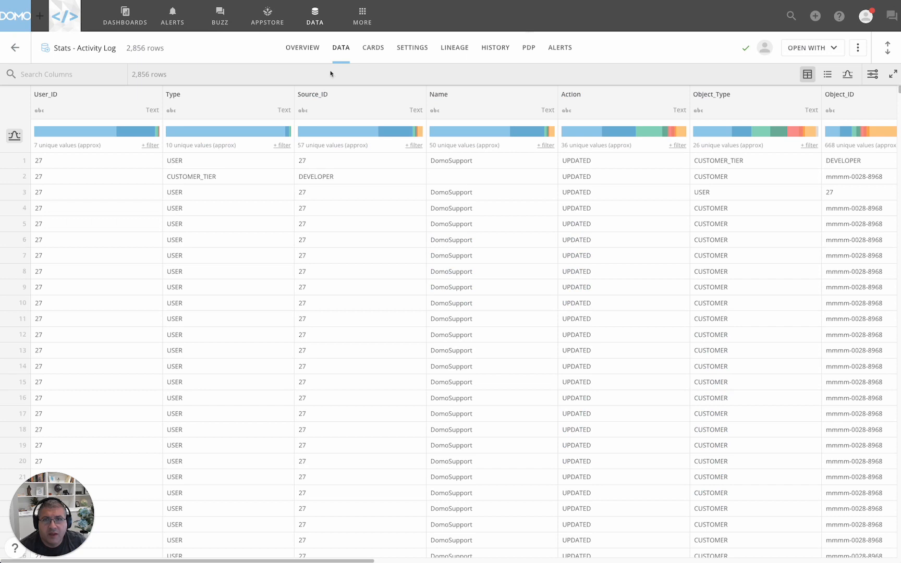
Find the DomoStats connector among the data connectors and start a new dataset with it.
click(290, 52)
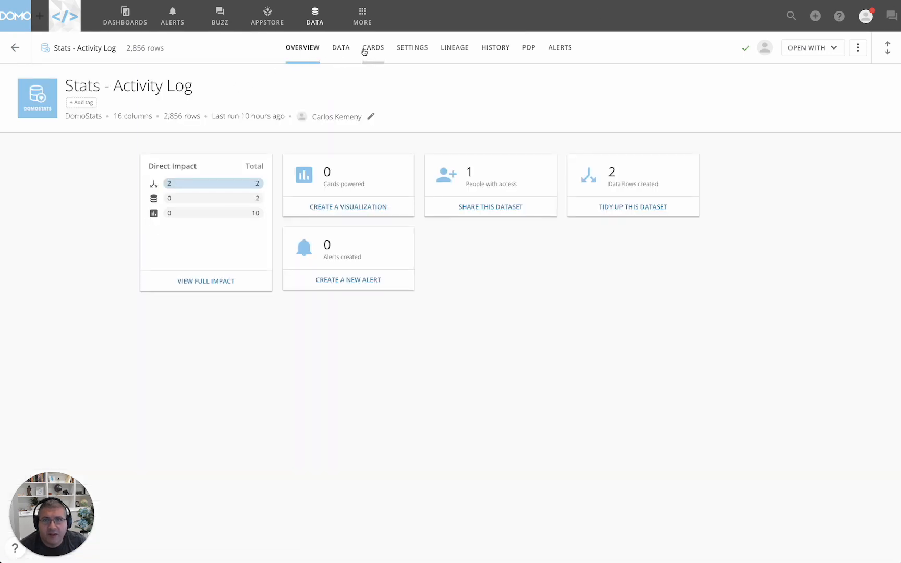
click(317, 21)
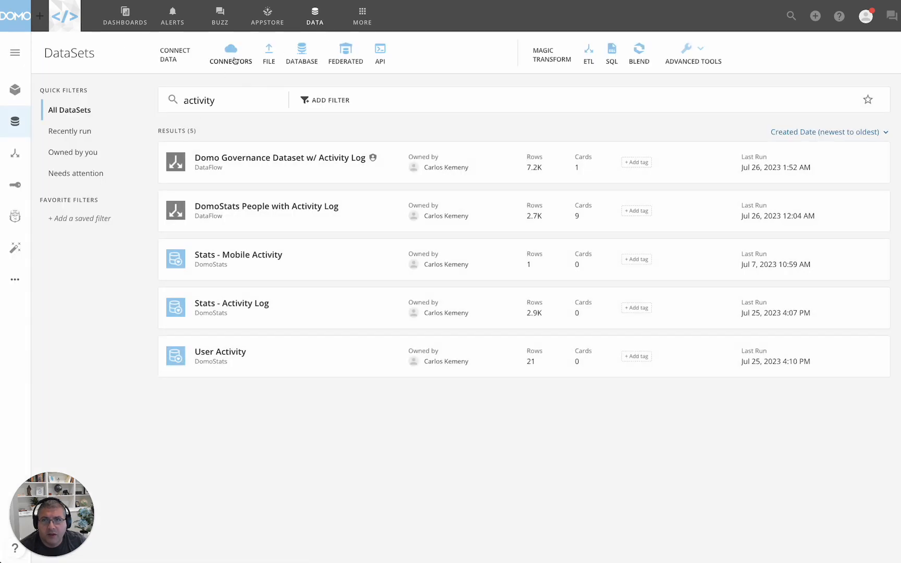
click(234, 59)
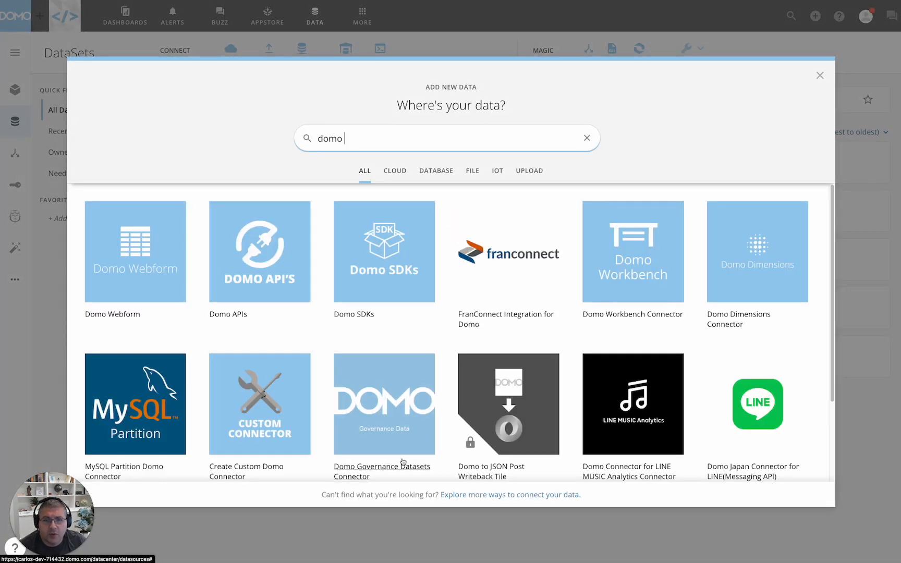
scroll(368, 431, down, 3)
click(269, 418)
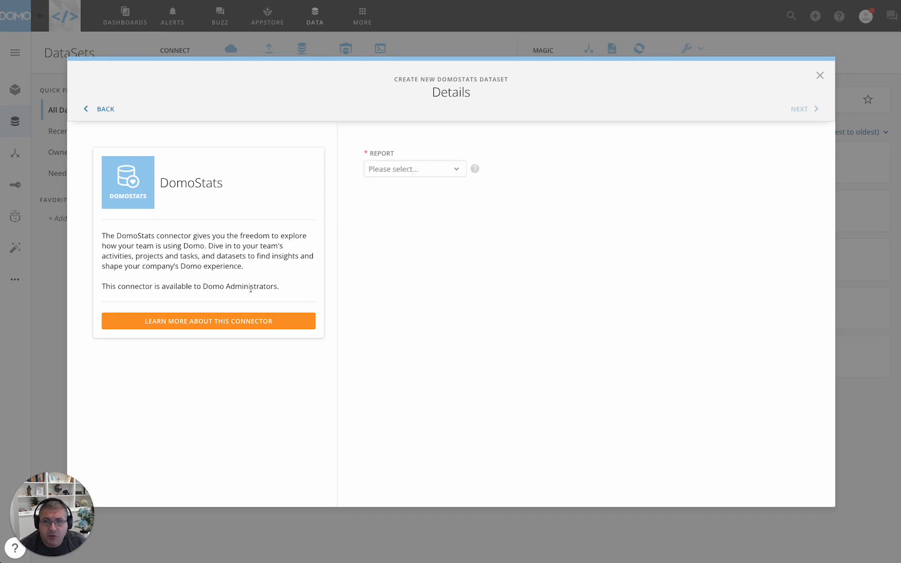
Look through the available DomoStats reports and choose Activity Log as the report.
click(424, 170)
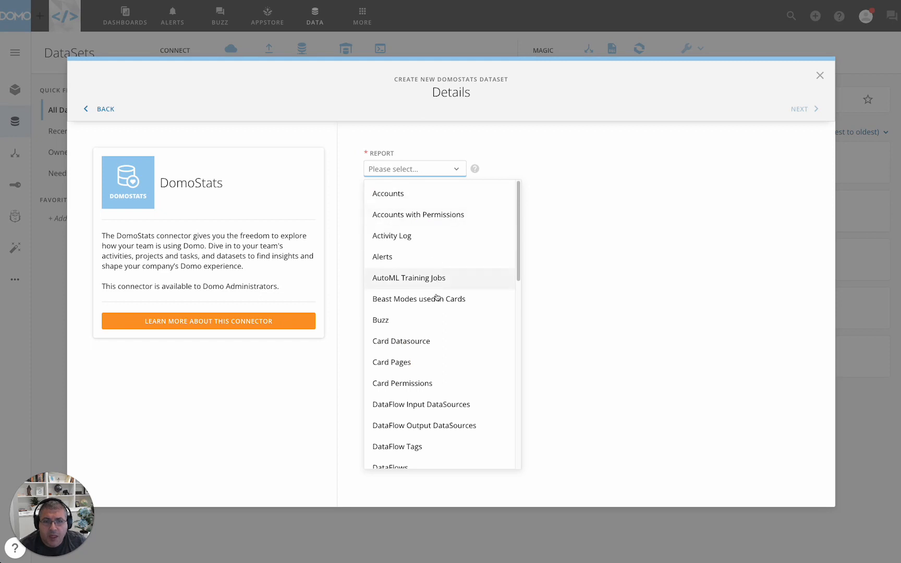
scroll(436, 302, down, 12)
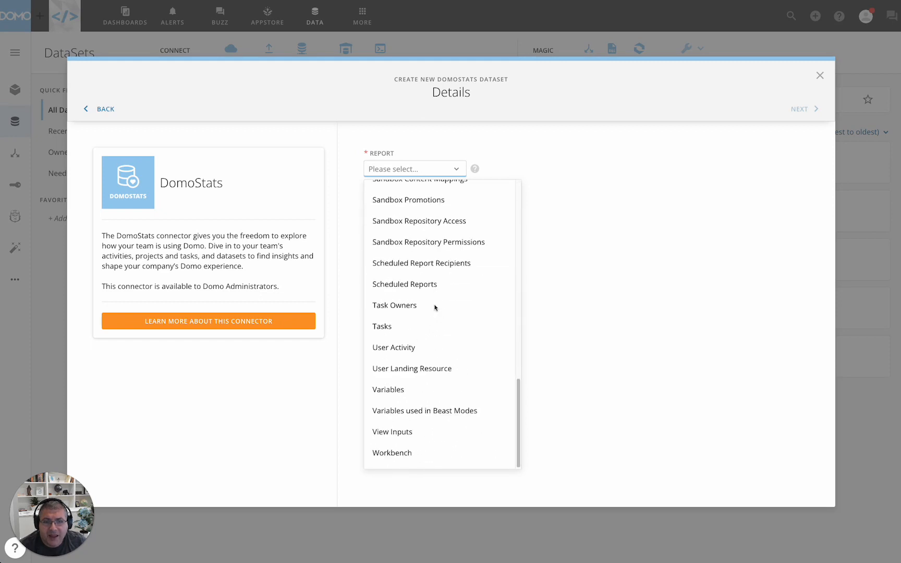
scroll(435, 308, up, 15)
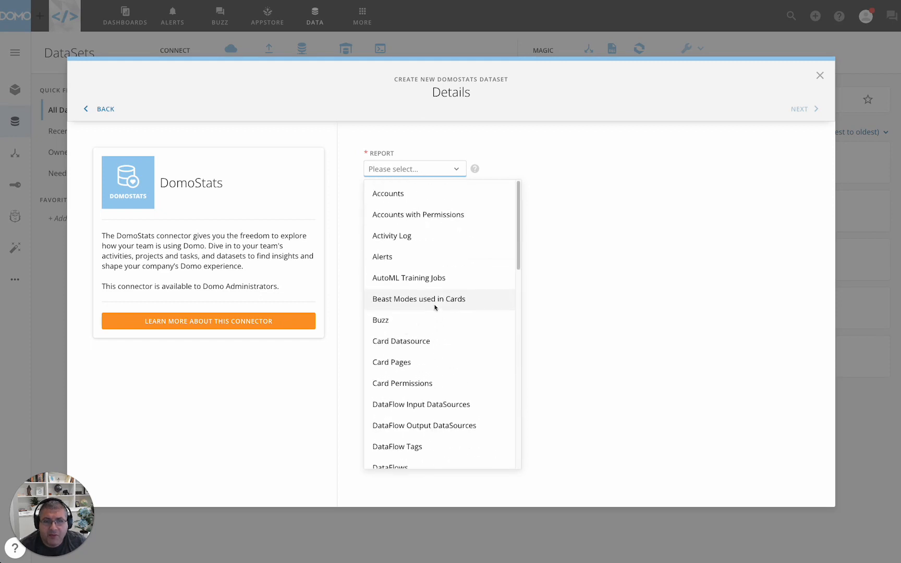
click(405, 238)
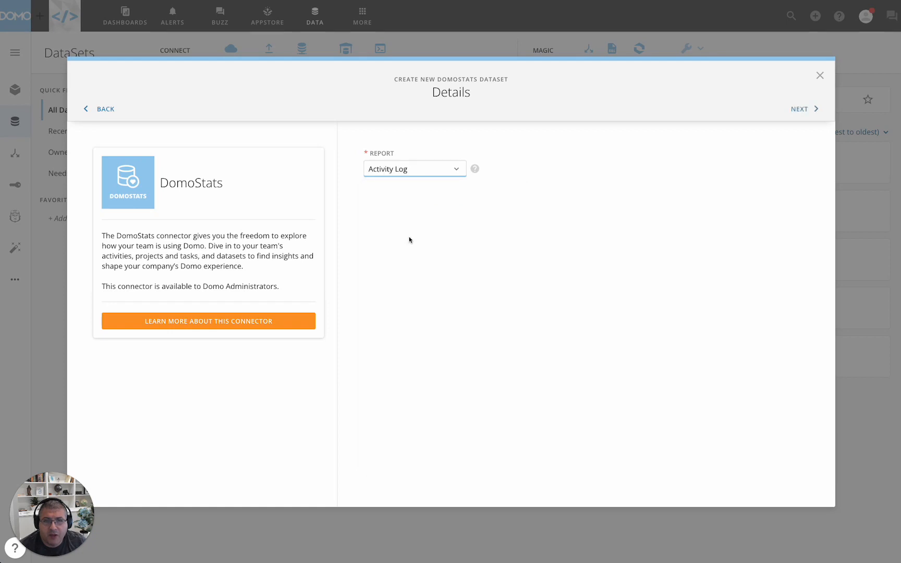
Read the report descriptions, continue to the scheduling settings, and close the setup without creating the dataset.
click(474, 171)
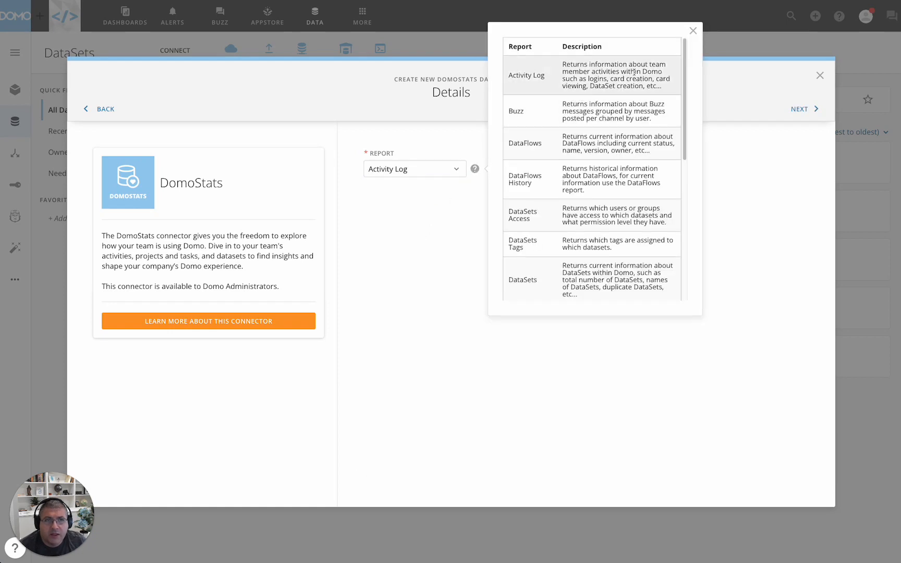
click(766, 169)
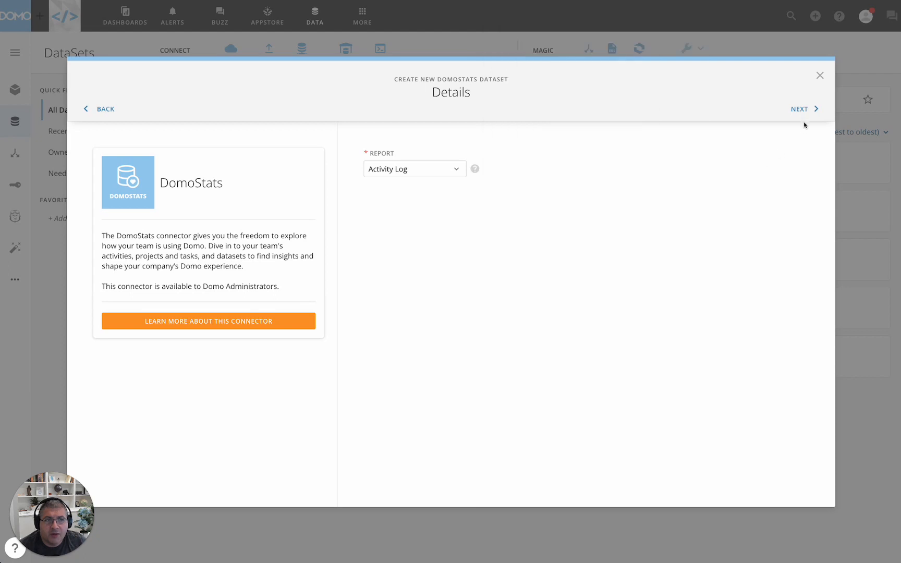
click(802, 111)
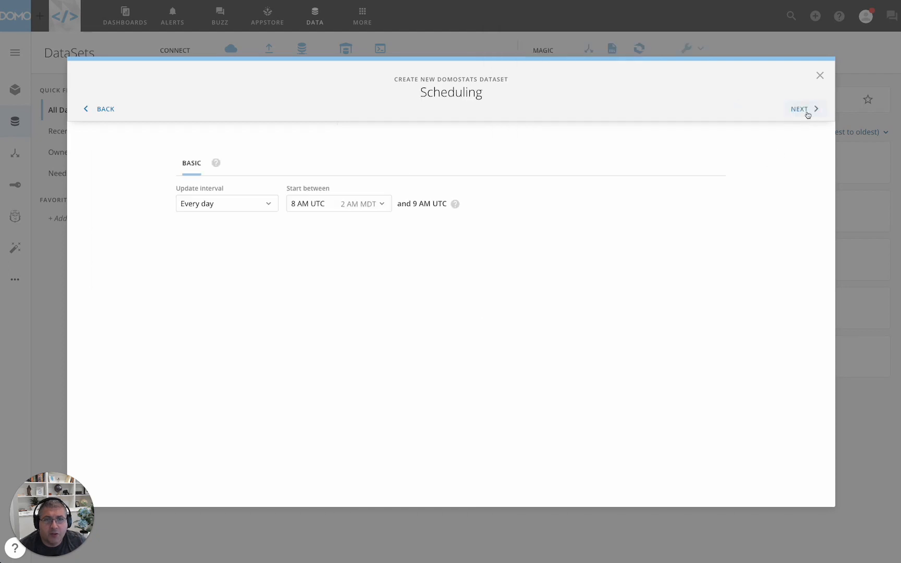
click(820, 76)
click(819, 77)
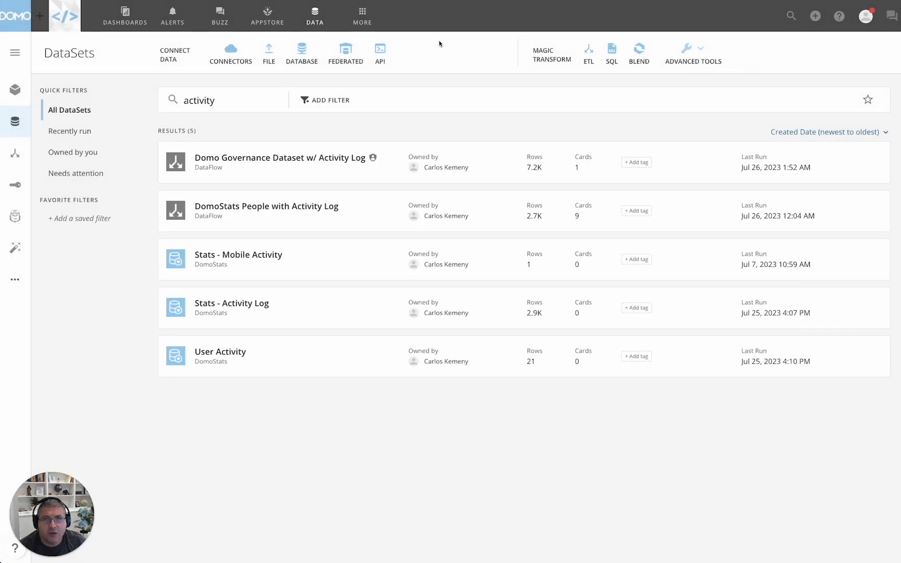
View the governance Activity log in the Admin area.
click(369, 23)
click(285, 69)
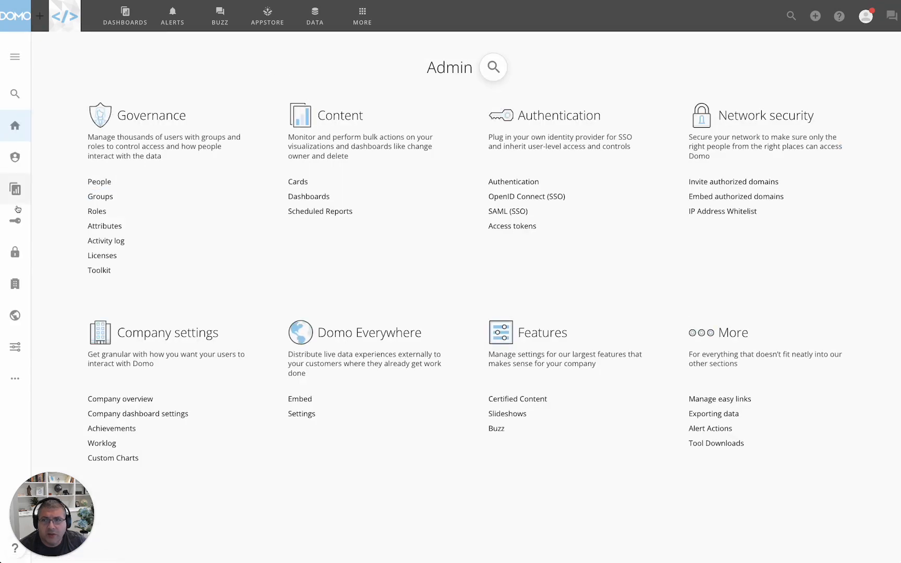
click(121, 245)
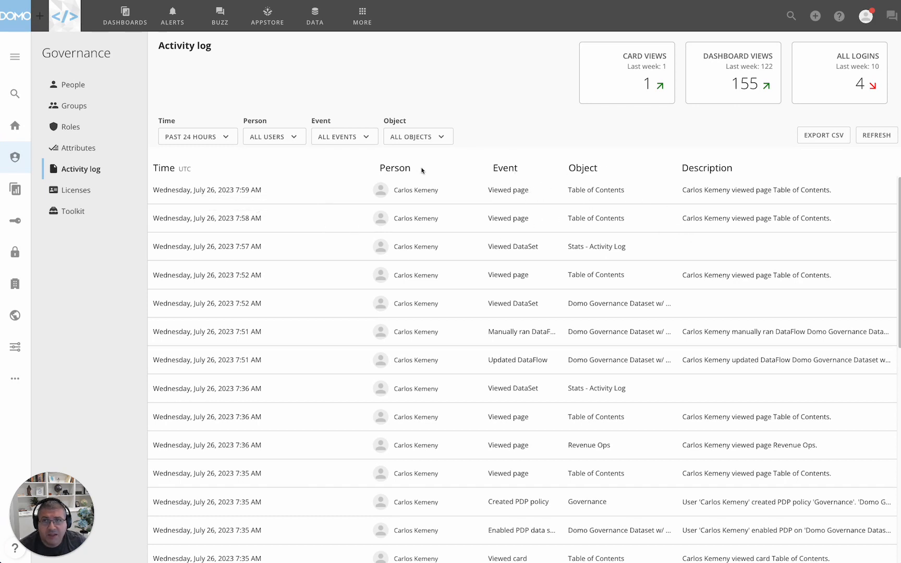
Open the data table of the Stats - Activity Log dataset and look through all its columns.
click(314, 17)
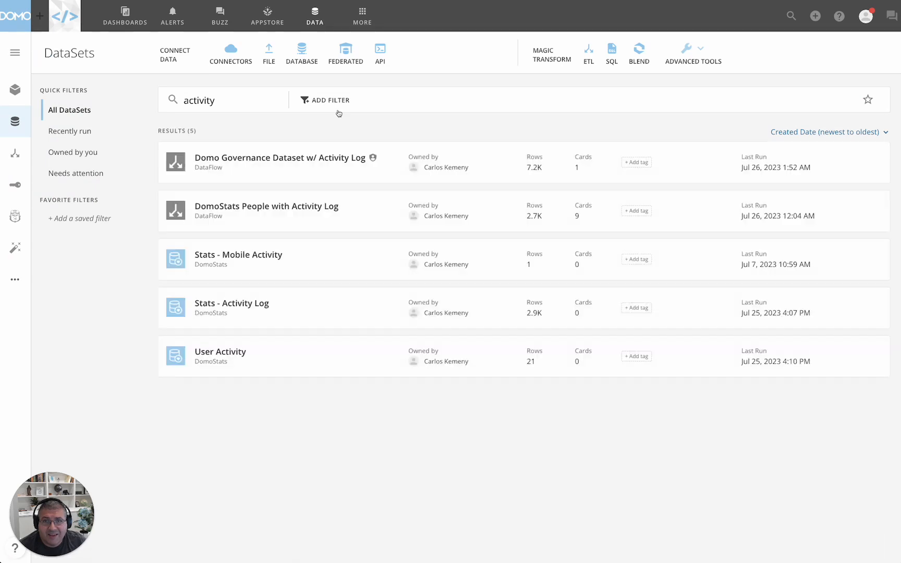
click(257, 303)
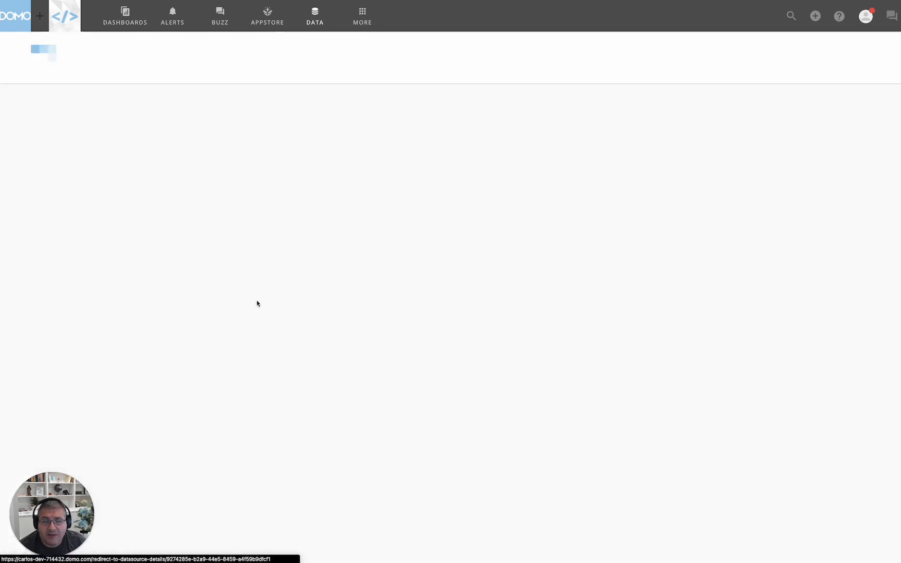
click(348, 55)
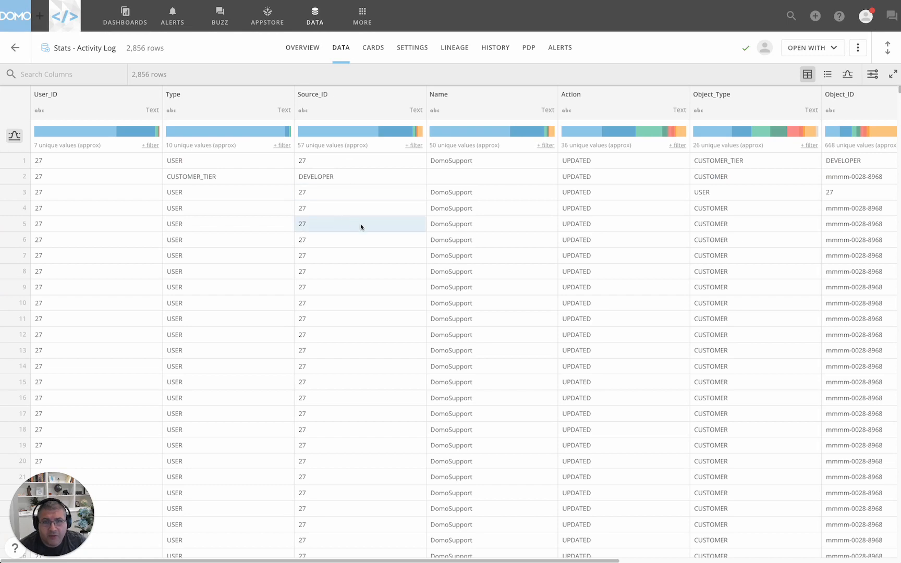
scroll(469, 248, right, 9)
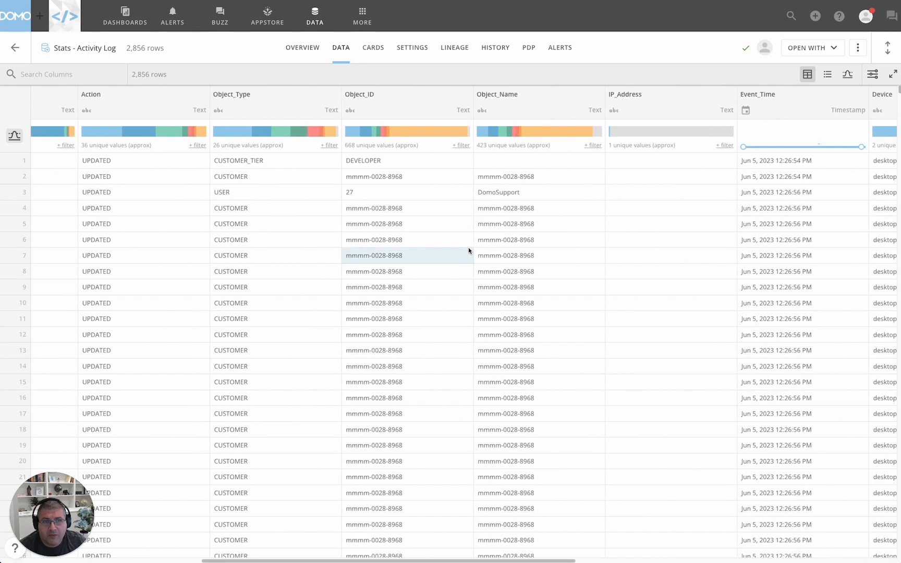
scroll(468, 247, right, 10)
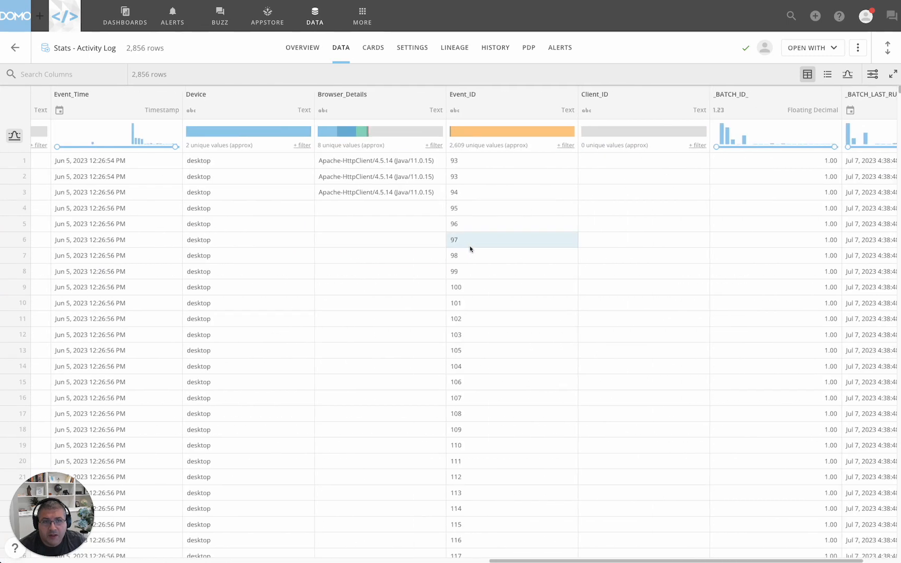
scroll(470, 249, right, 2)
scroll(470, 250, left, 20)
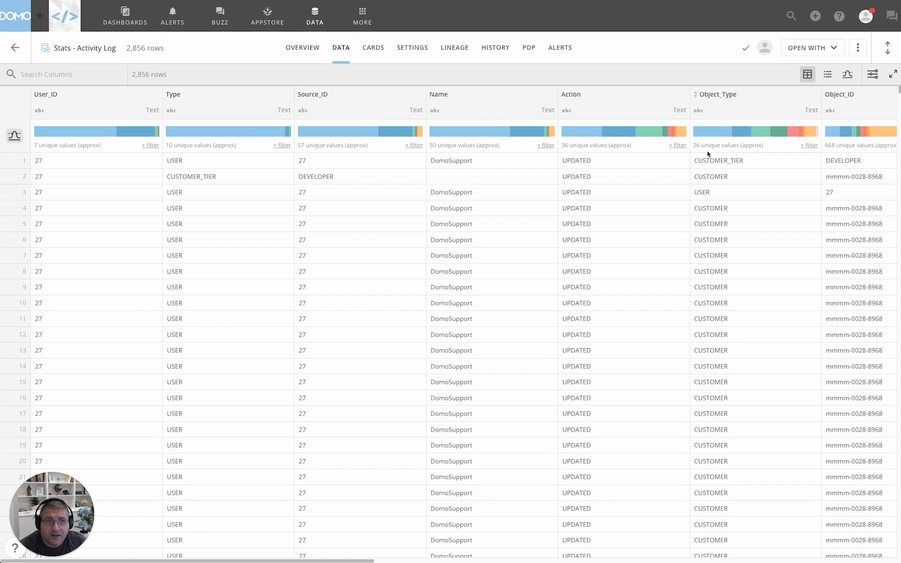
Filter the Action column to include only VIEWED.
click(677, 146)
scroll(625, 238, down, 10)
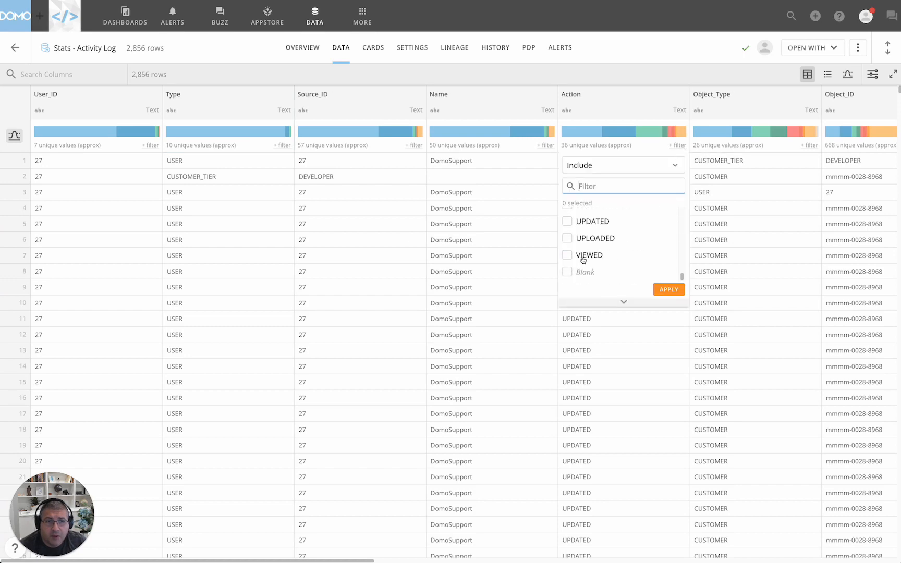
click(580, 255)
click(668, 289)
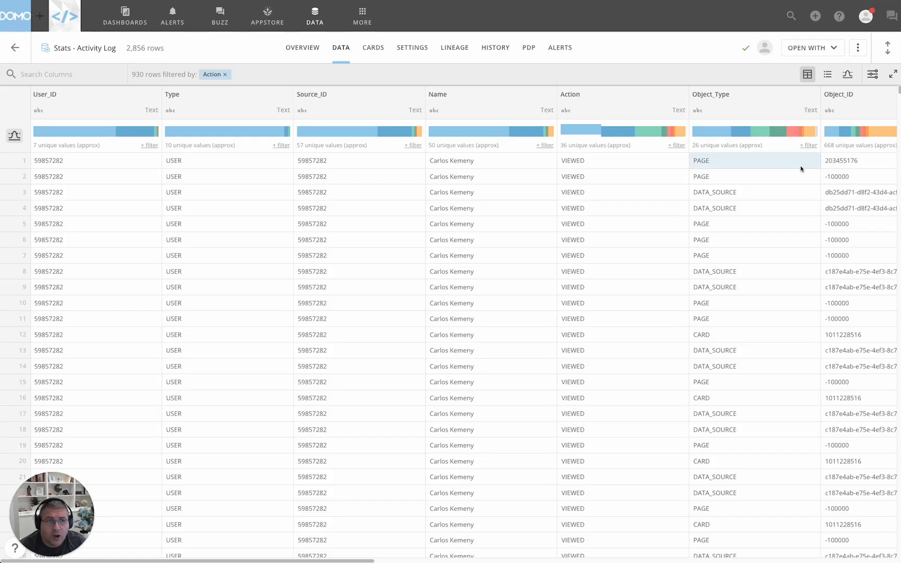
Filter the Object_Type column to include only PAGE.
scroll(801, 167, right, 2)
click(751, 148)
scroll(679, 250, down, 3)
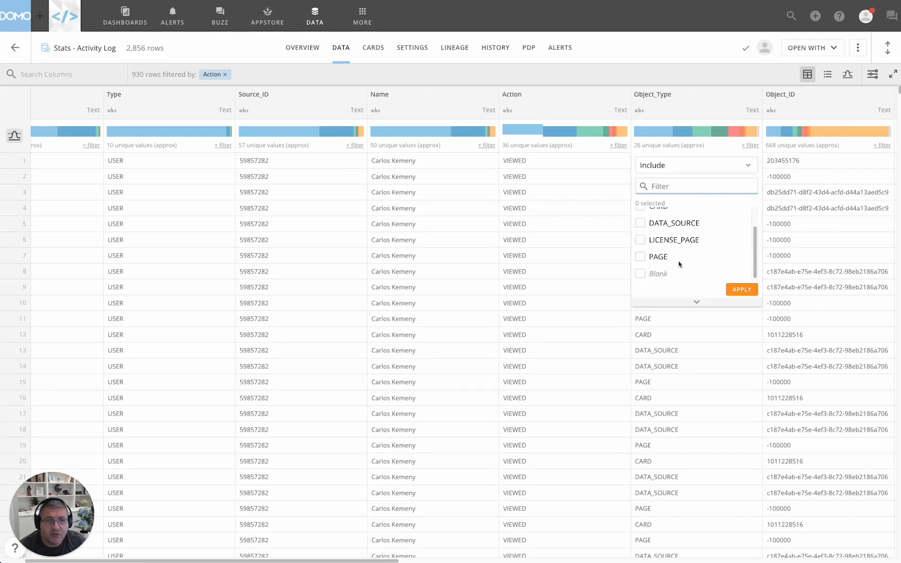
click(648, 257)
click(741, 290)
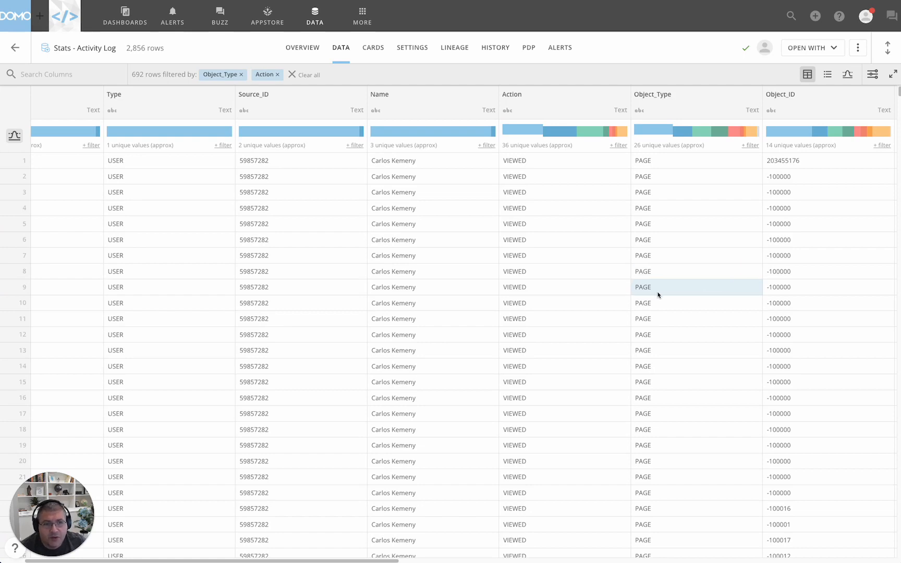
Sort the filtered rows by Event_Time, newest first.
scroll(656, 295, right, 8)
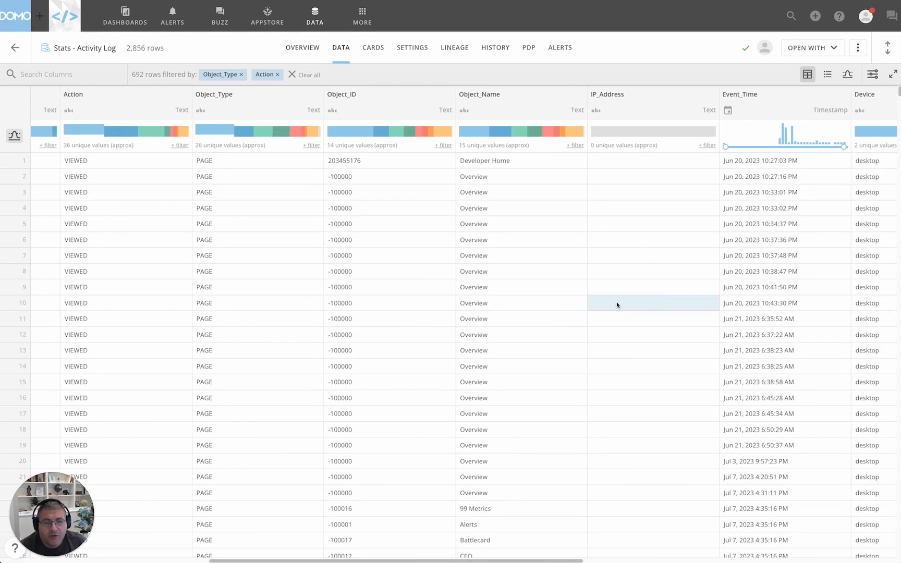
scroll(618, 305, right, 1)
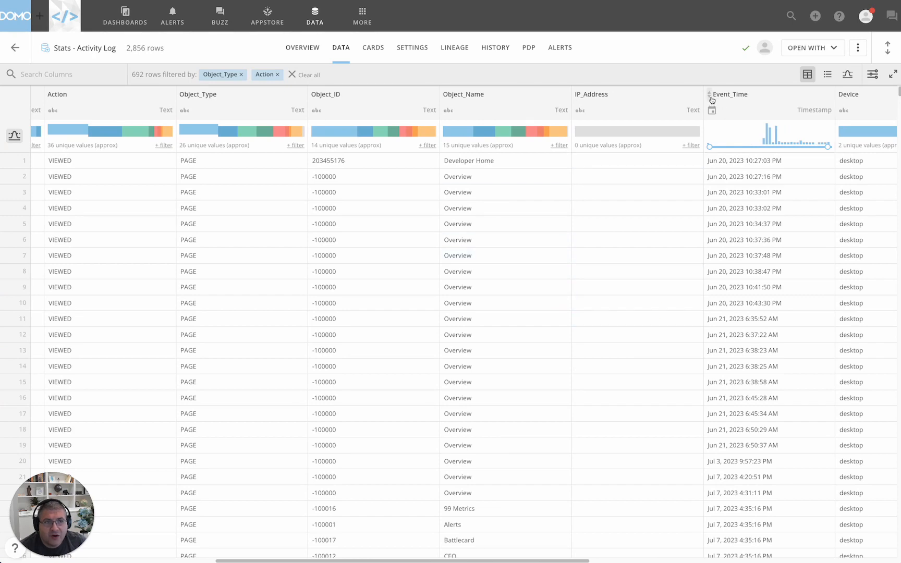
click(712, 100)
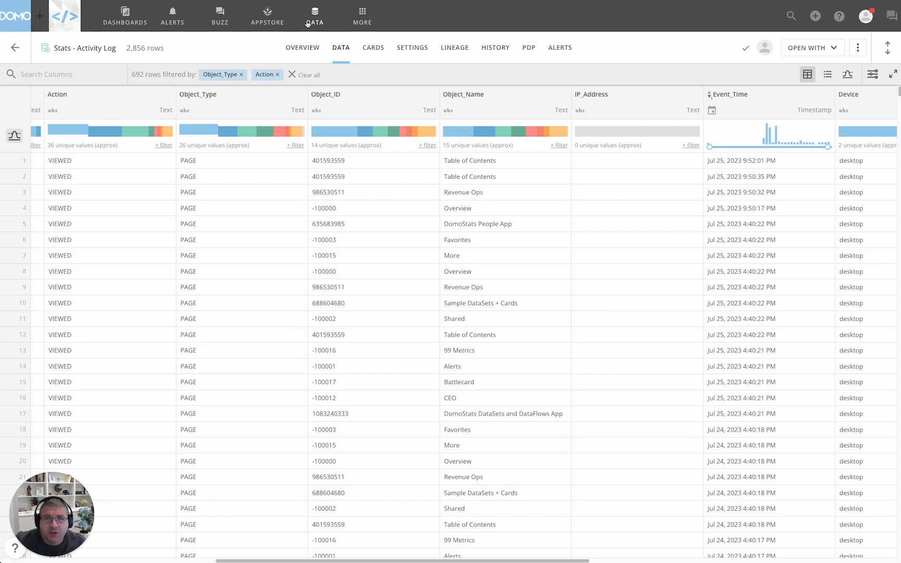
Look over the Domo Governance Dataset w/ Activity Log + People DataFlow and leave its editor without saving.
click(126, 12)
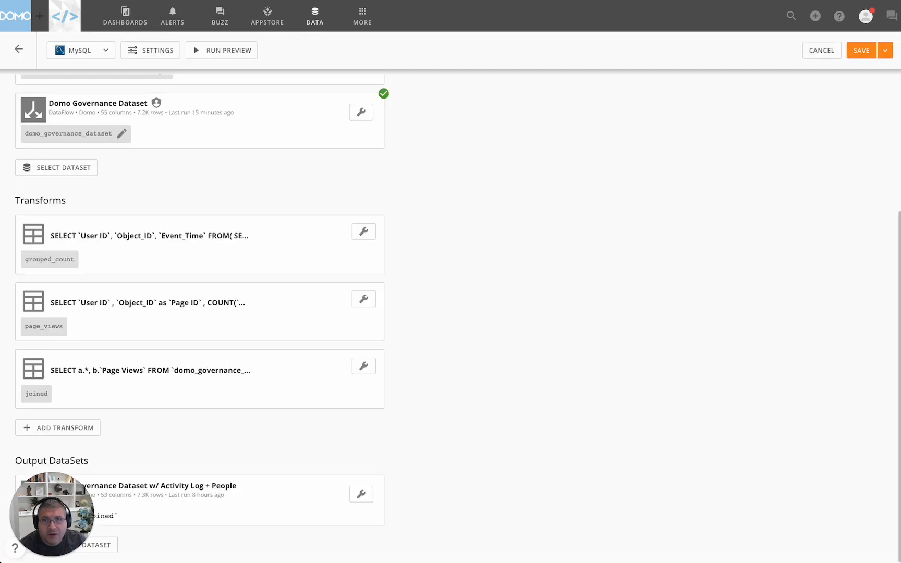
scroll(462, 296, up, 3)
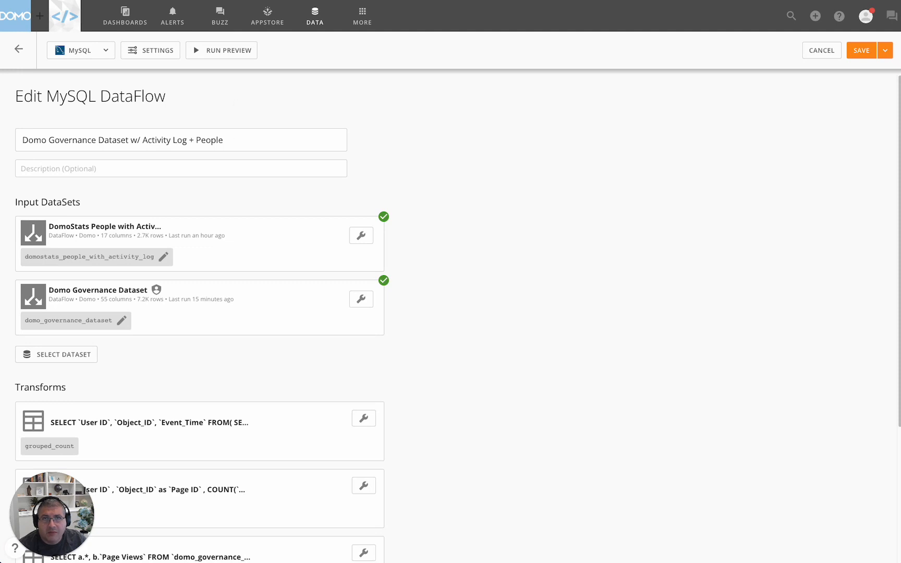
click(823, 54)
Open the Domo Governance Dataset w/ Activity Log DataFlow for editing and go to its transforms.
click(304, 164)
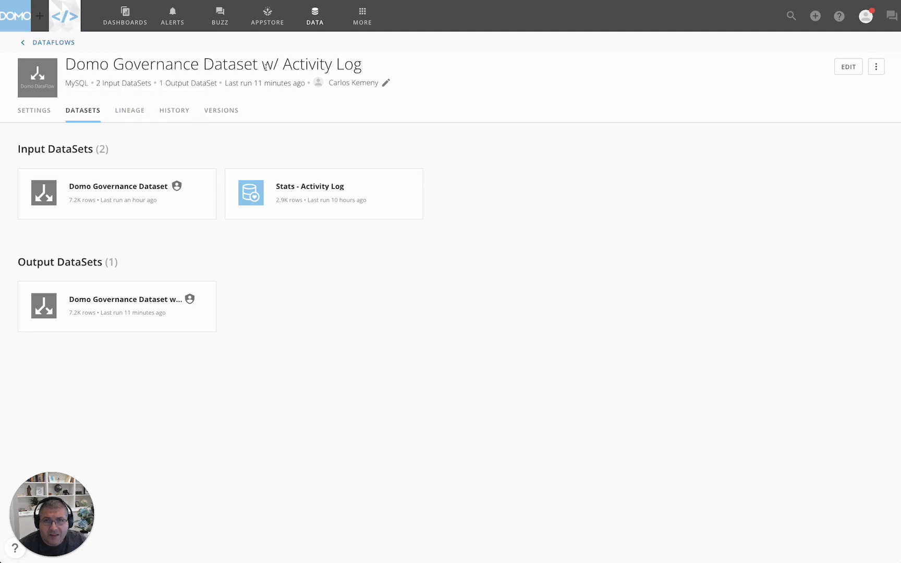
click(840, 69)
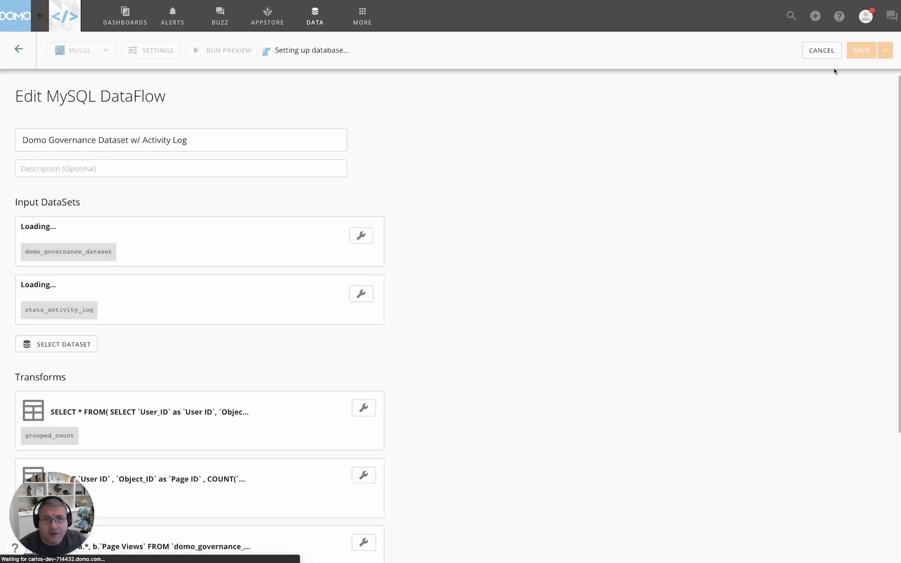
scroll(416, 332, down, 3)
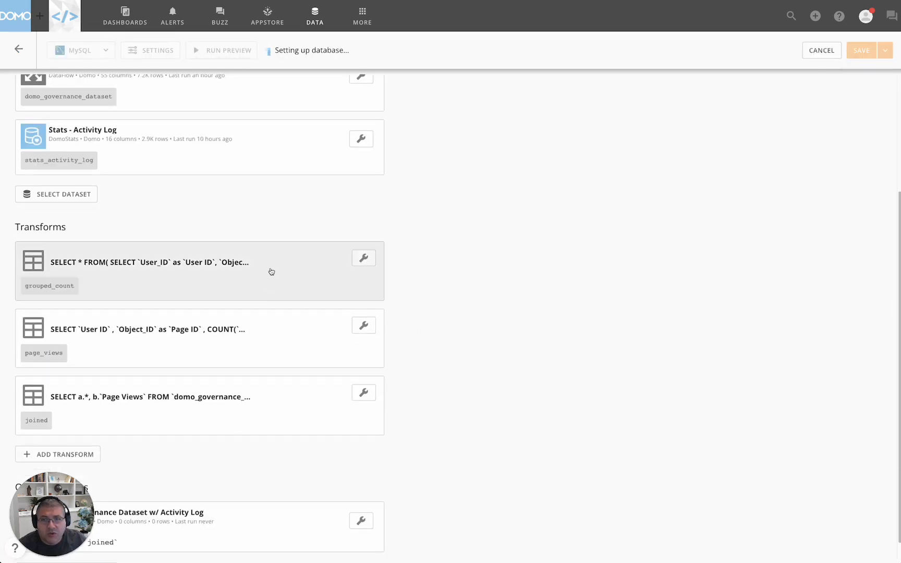
Examine the SQL of the grouped_count transform, close it unchanged, and examine the page_views transform.
click(270, 268)
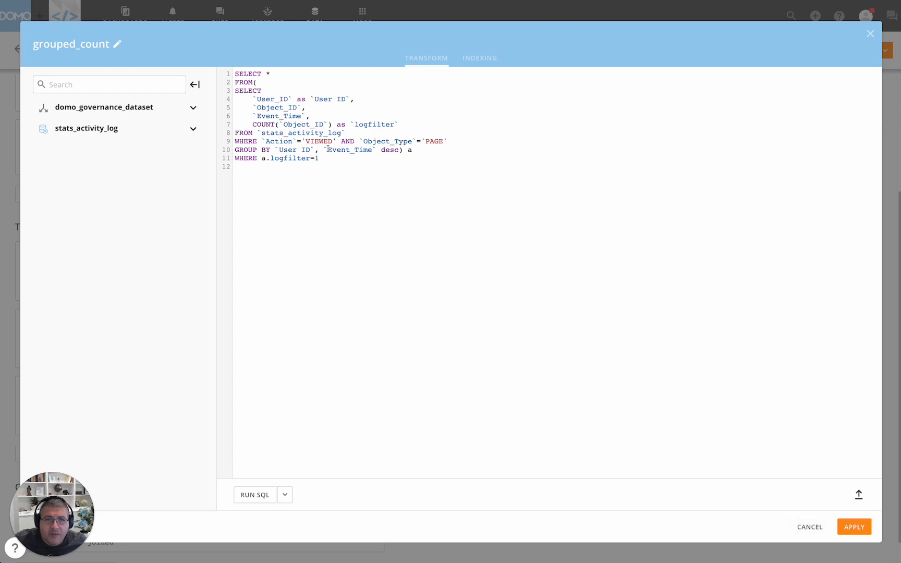
click(812, 526)
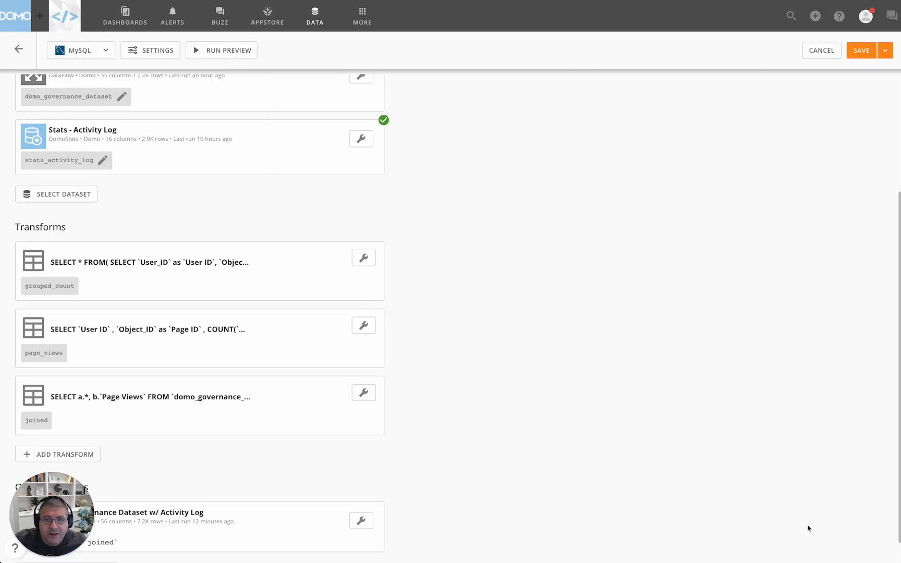
click(171, 342)
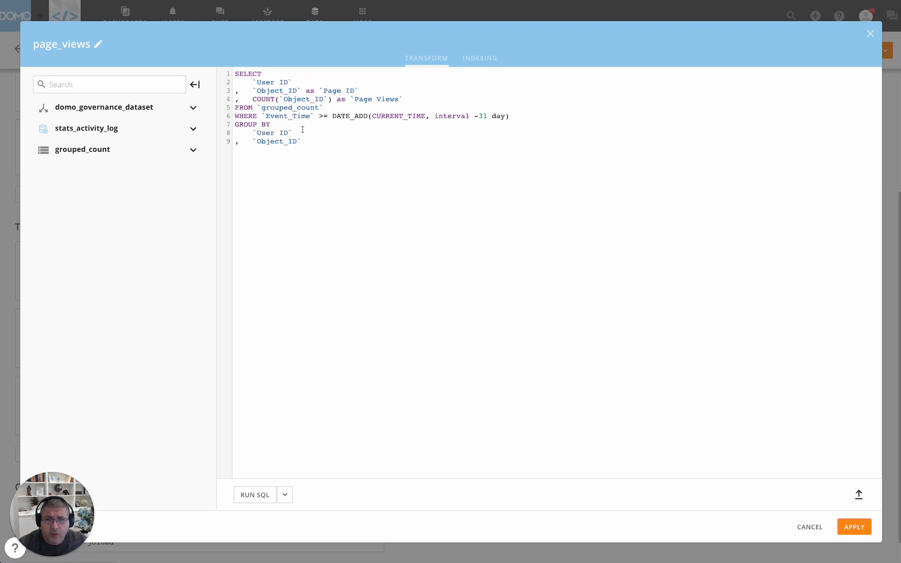
Close the page_views transform unchanged, examine the SQL of the joined transform, and close it without changes.
click(806, 527)
click(232, 409)
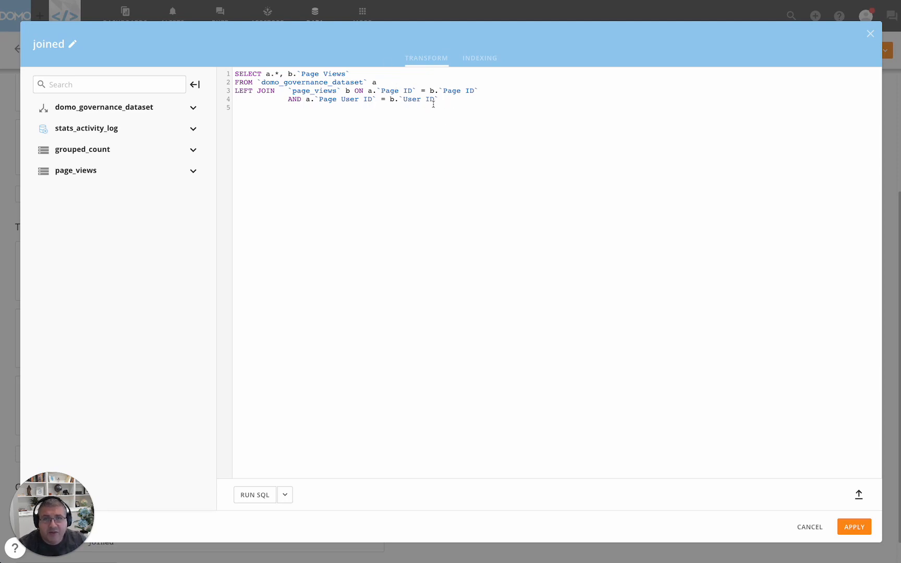
click(816, 529)
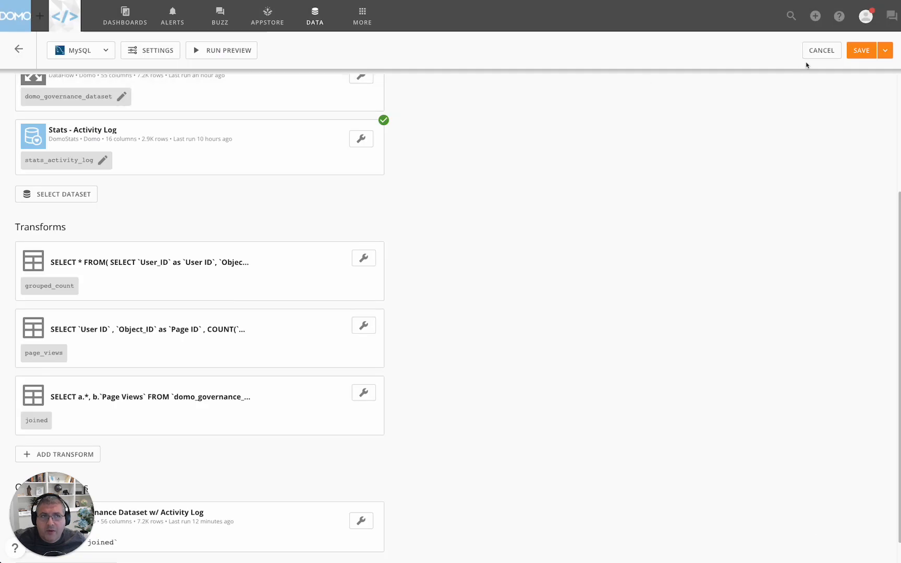
Leave the DataFlow editor without saving and go to the Table of Contents dashboard.
click(817, 51)
click(522, 46)
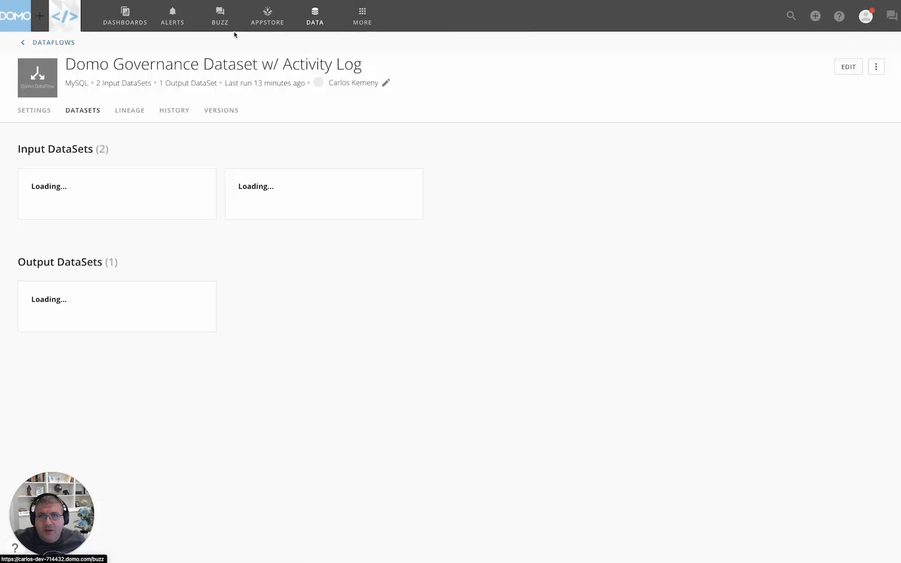
click(148, 21)
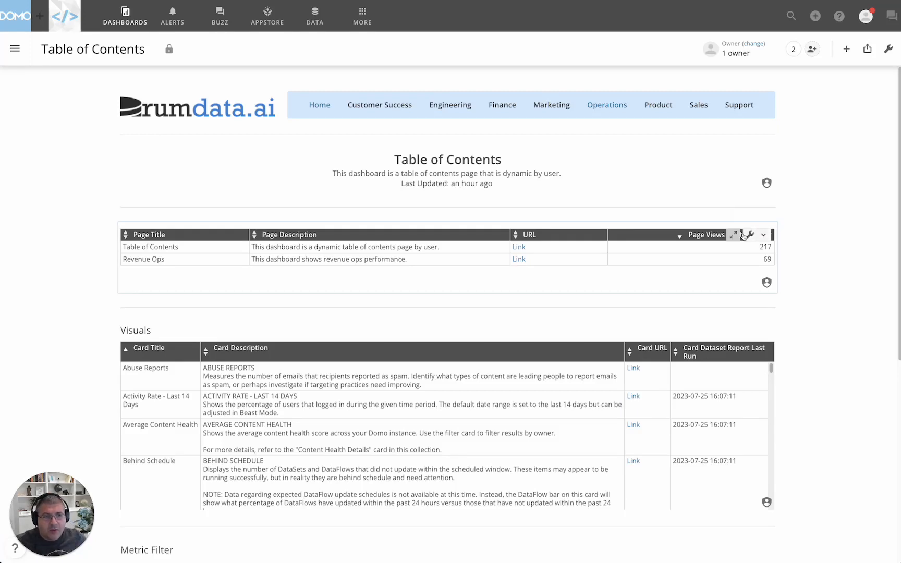
Open the dashboard's page list card in Analyzer, examine its columns and Page Views sorting, and close it without saving.
click(757, 237)
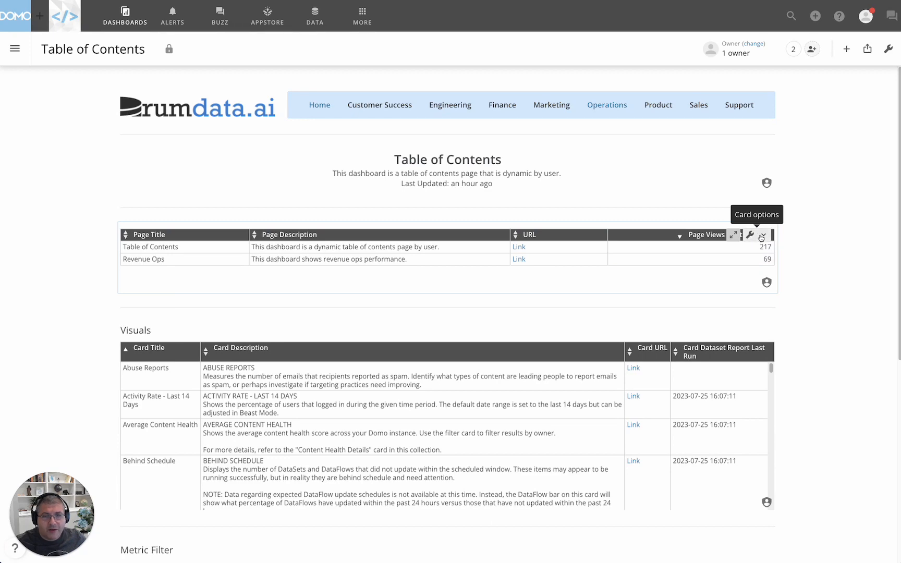
click(706, 125)
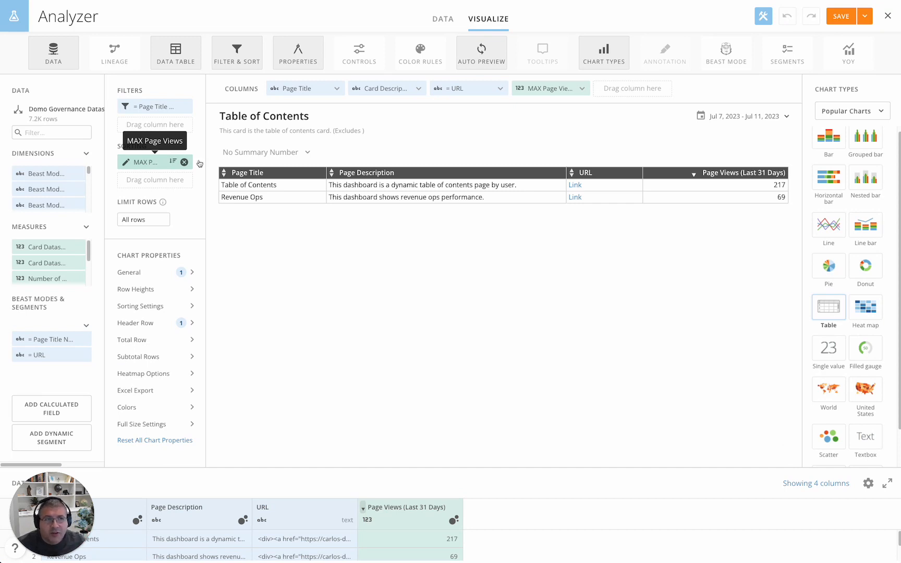
click(888, 16)
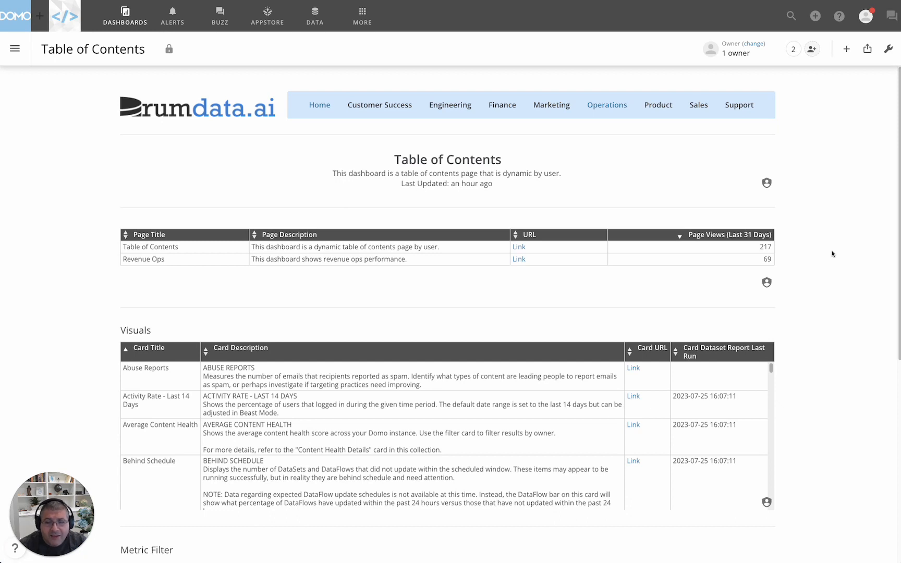
Look through the Visuals table, filter the dashboard by the Table of Contents page, and review the Metrics table.
scroll(815, 336, down, 1)
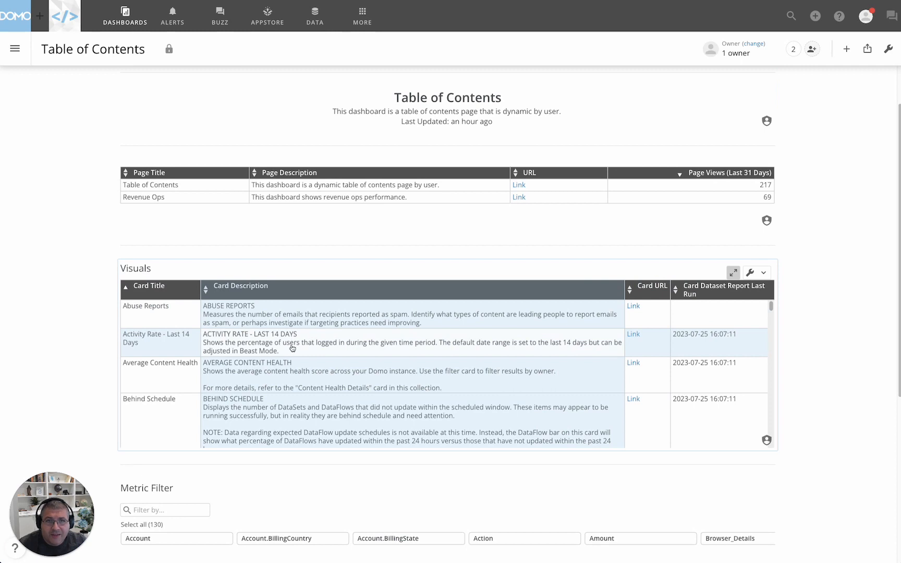
scroll(255, 344, down, 8)
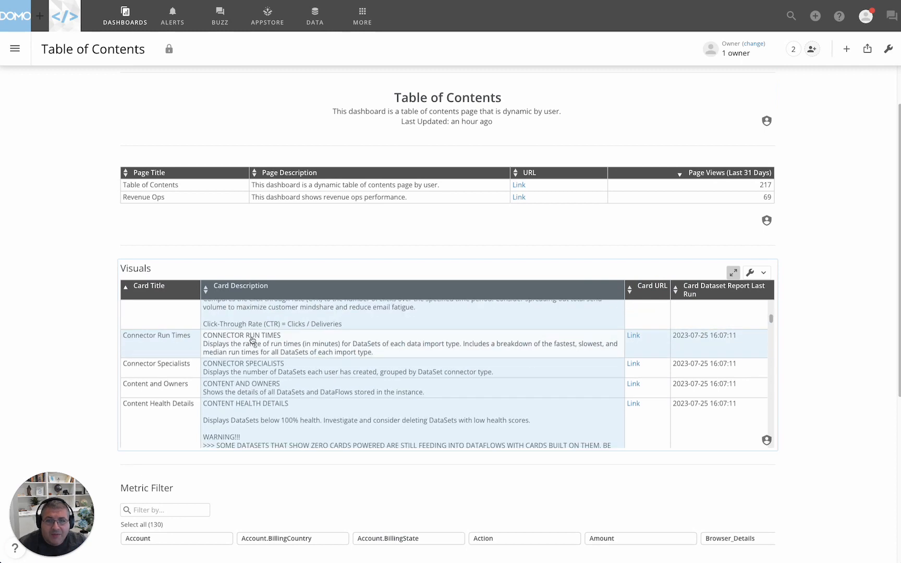
scroll(251, 342, up, 8)
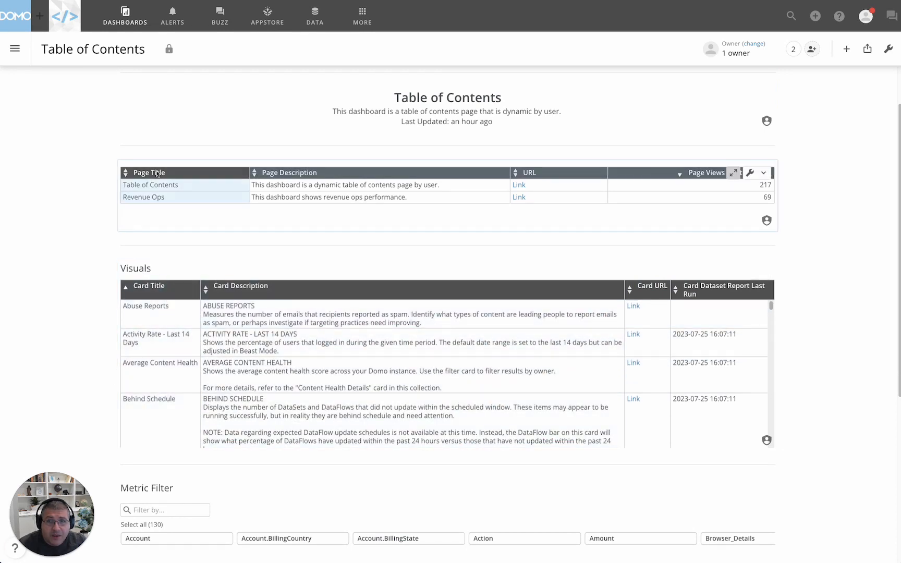
click(154, 186)
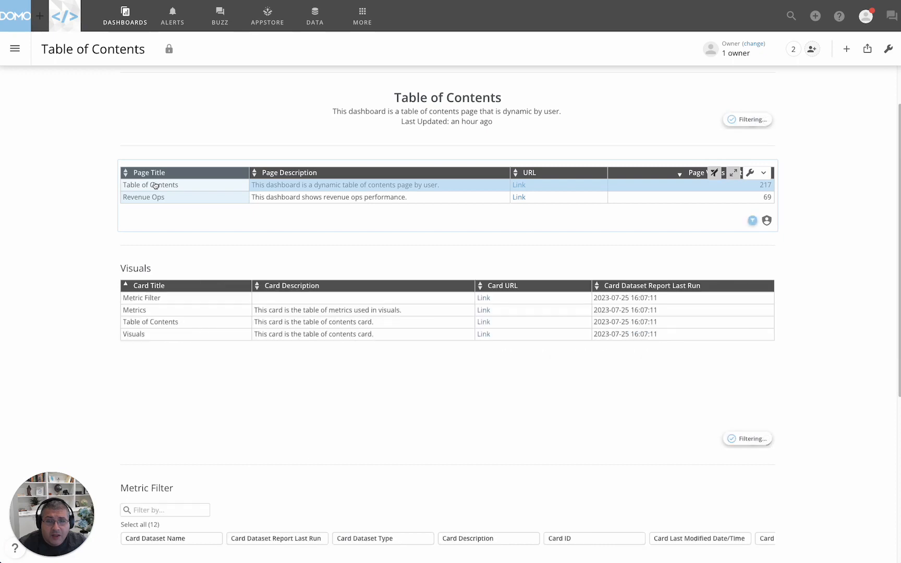
scroll(199, 399, down, 5)
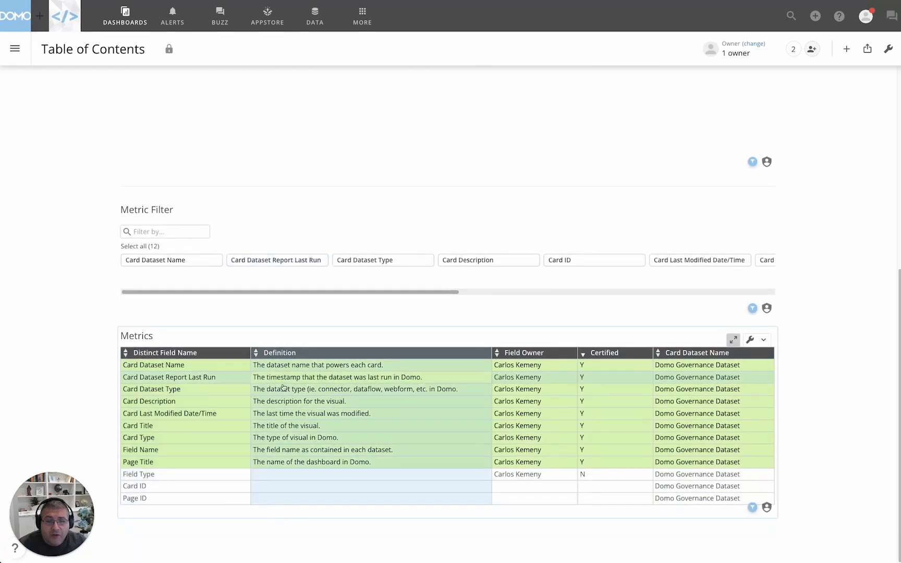